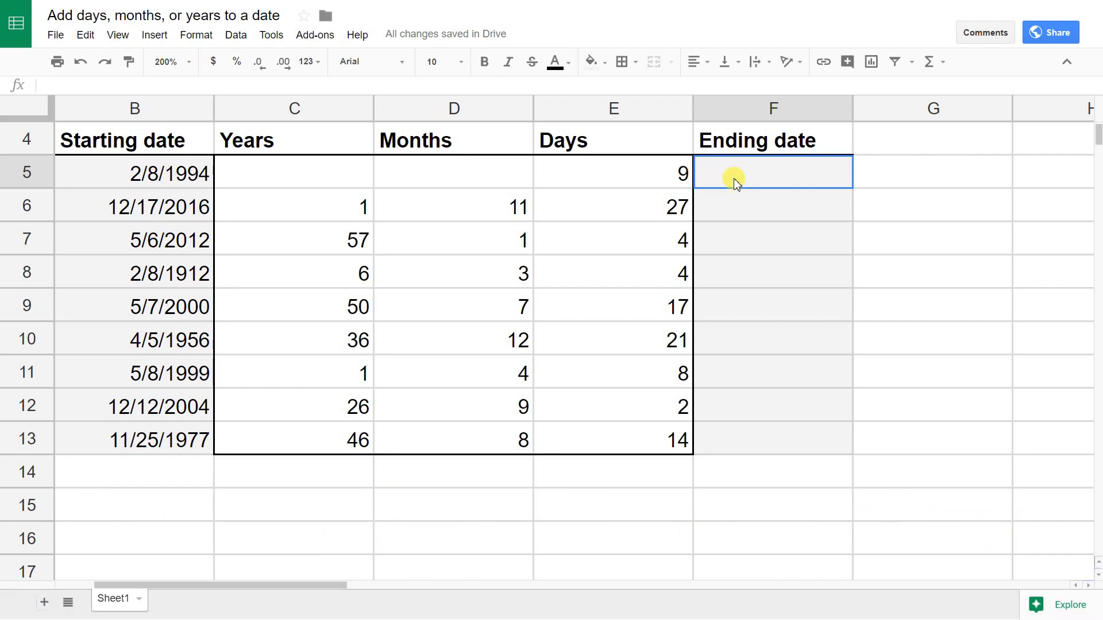
Enter =B5+E5 in F5 so the ending date shows 2/17/1994.
type("=")
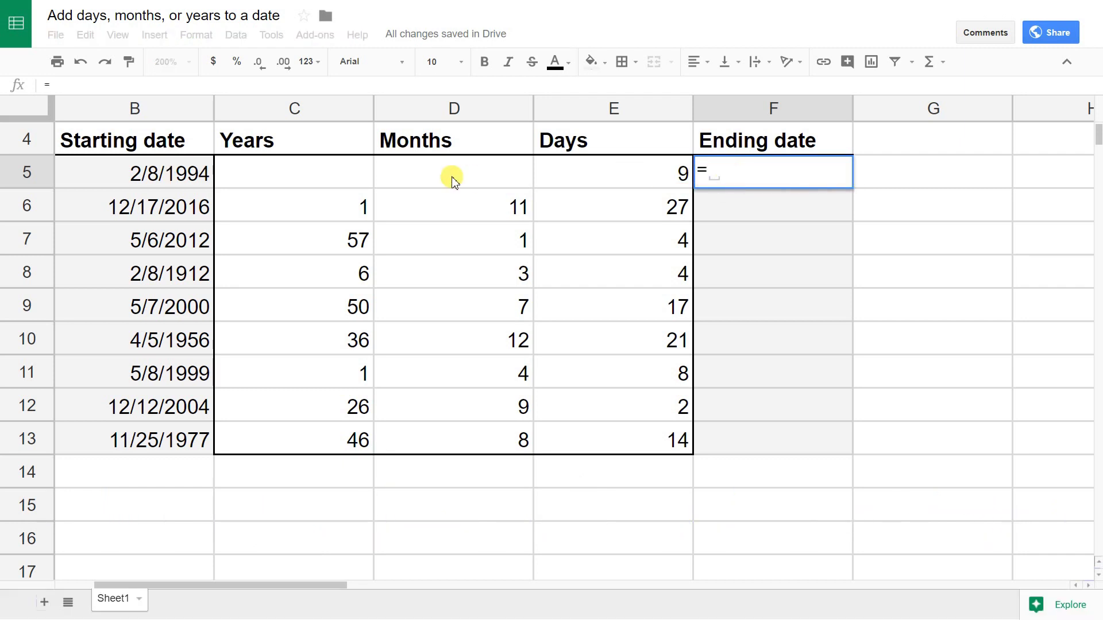
left_click(193, 174)
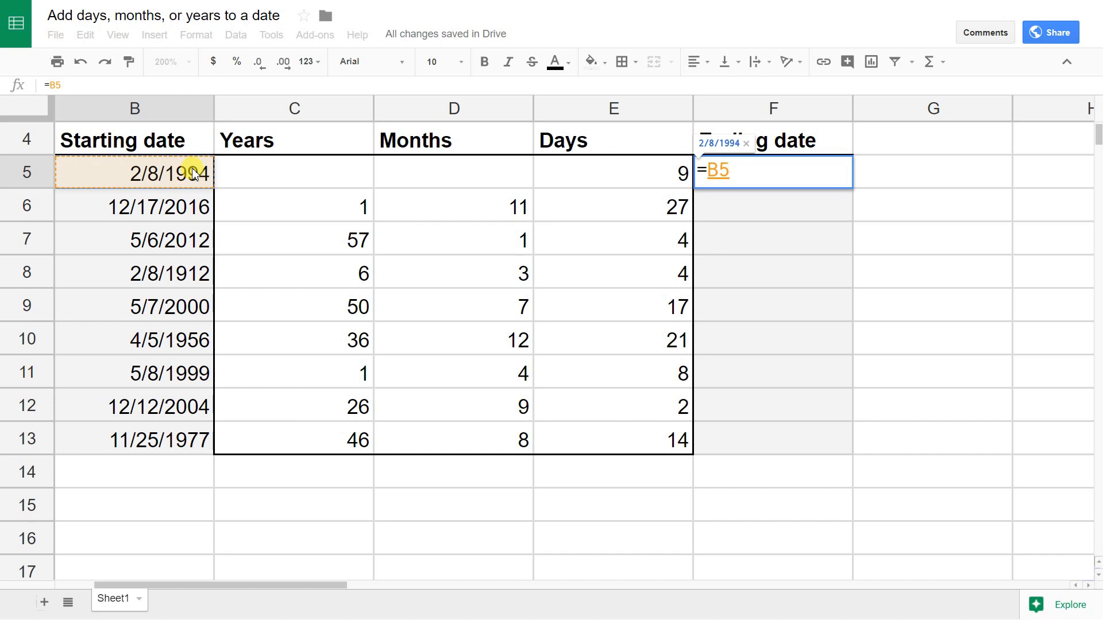
type("+")
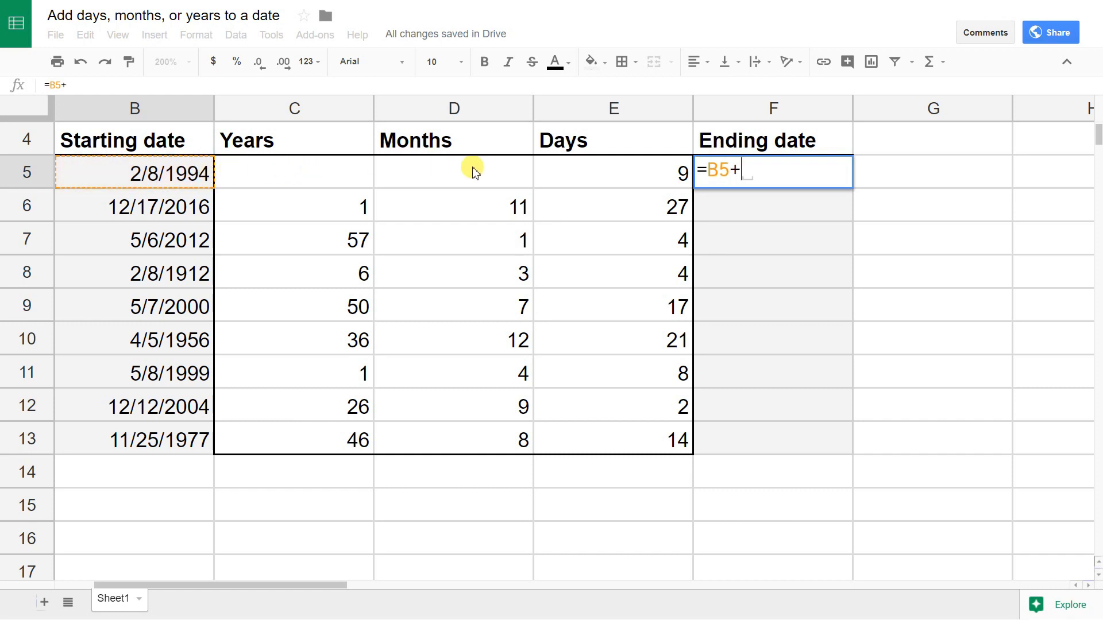
left_click(566, 180)
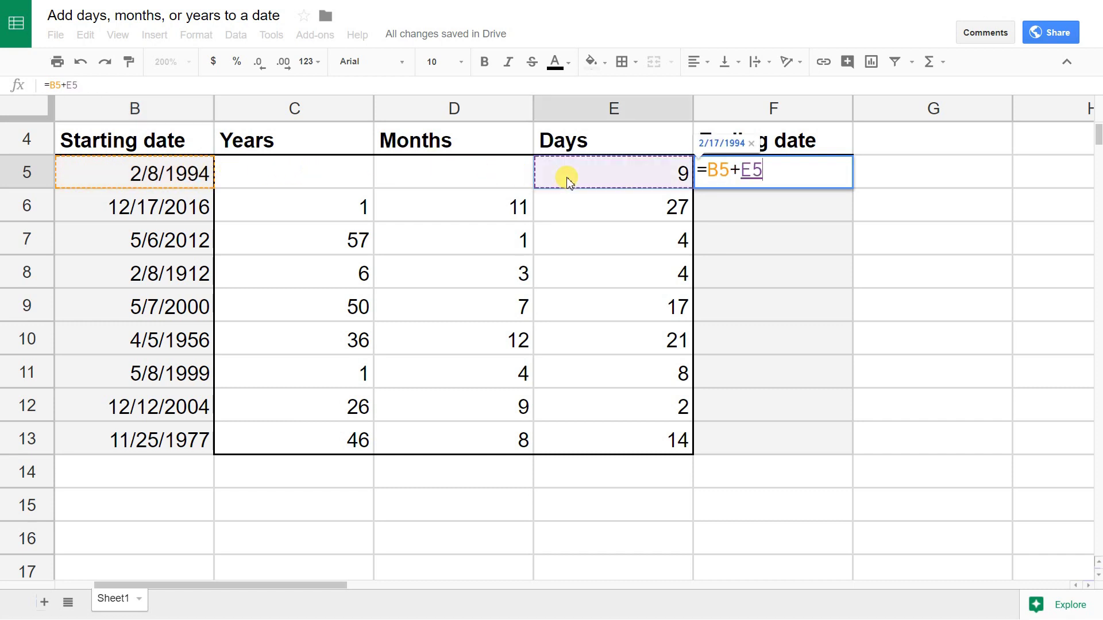
key("Return")
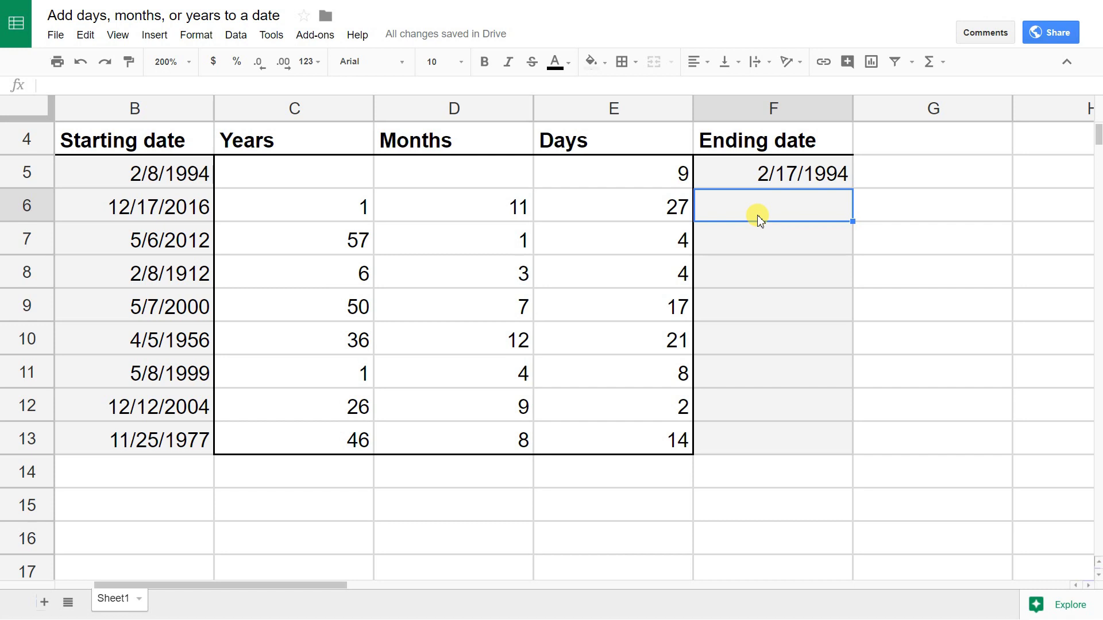
Type =DATE(YEAR(B6)+C6,MONTH(B6)+D6,DAY(B6)+E6) into F6 as the row-6 ending date formula.
type("=")
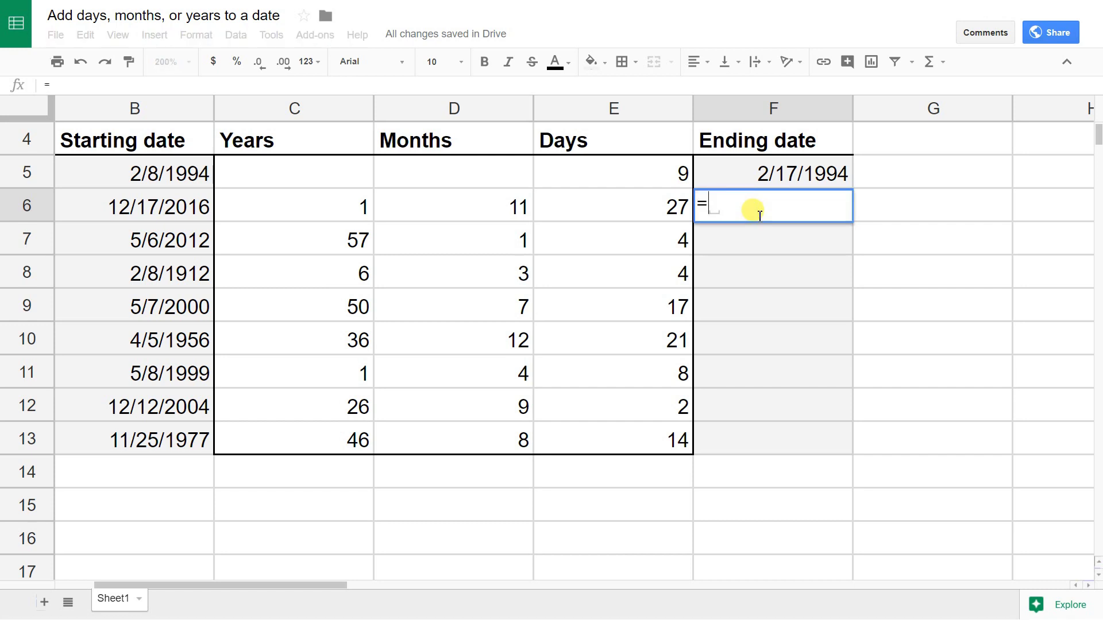
type("DATE")
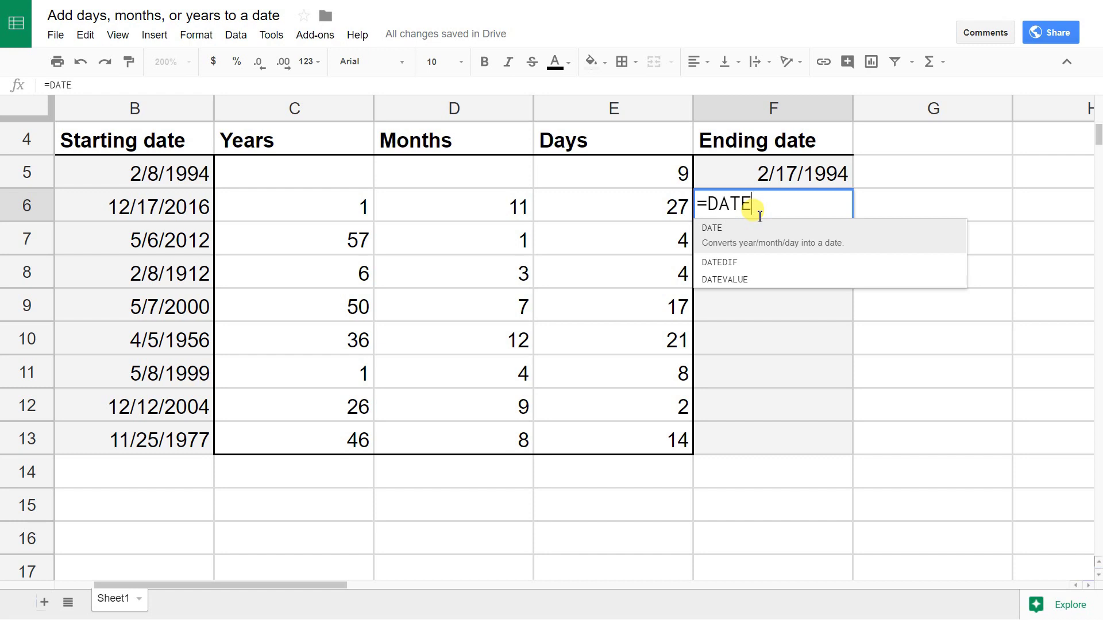
type("(")
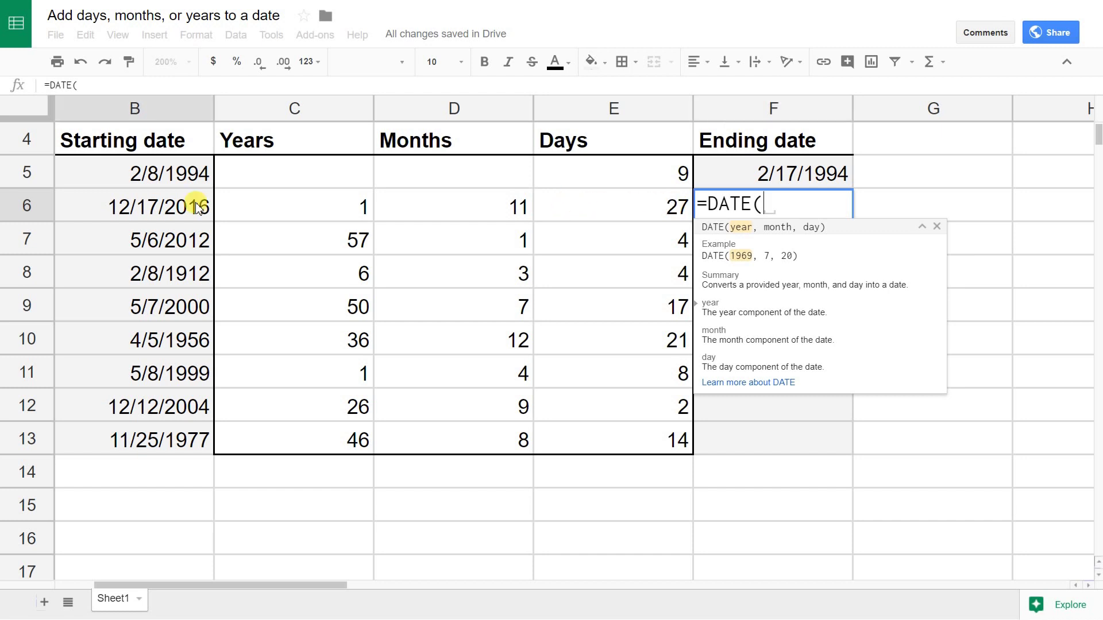
type("YEAR")
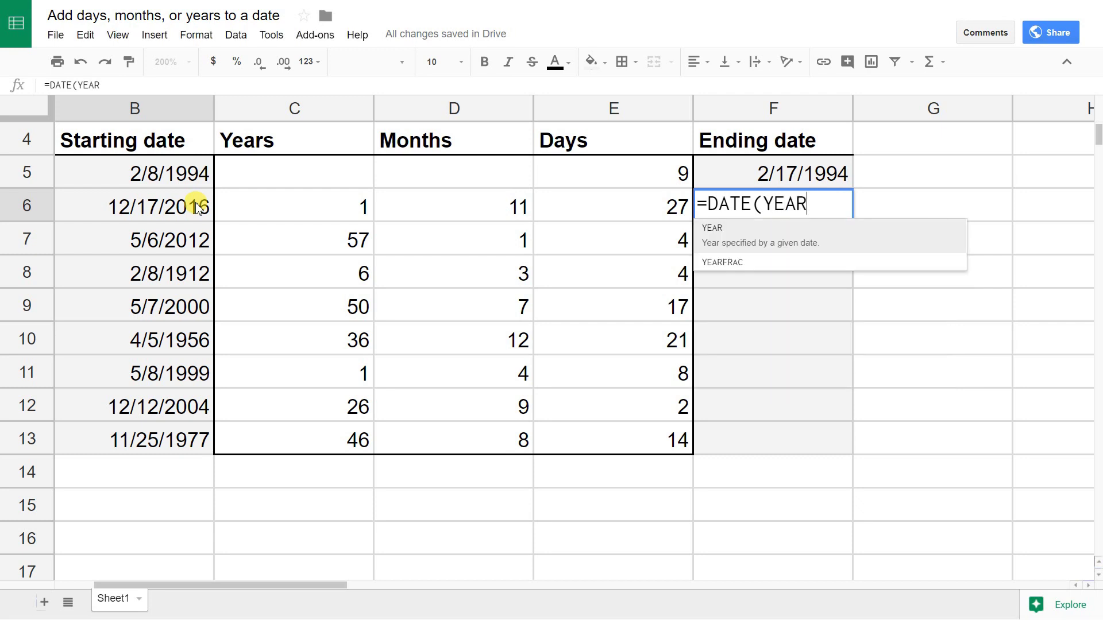
type("(")
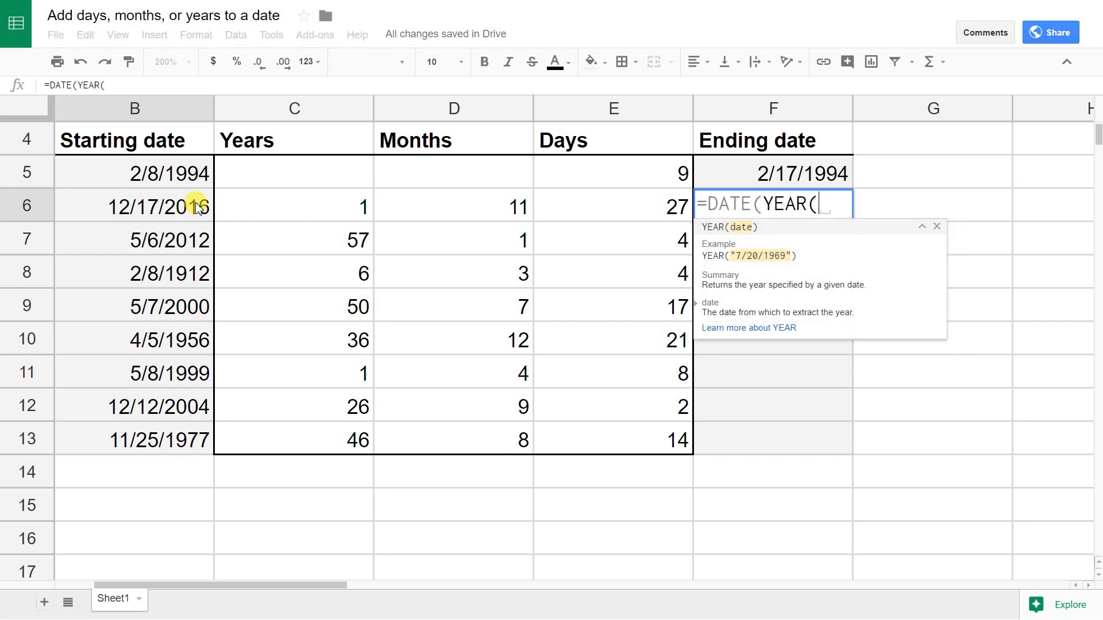
left_click(84, 205)
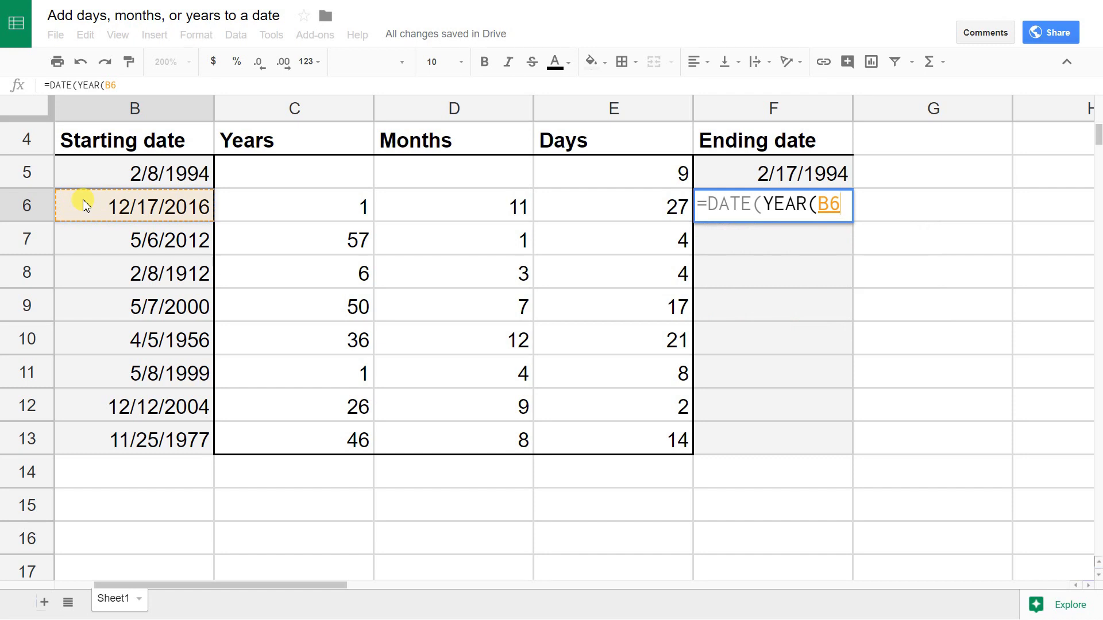
type(")+")
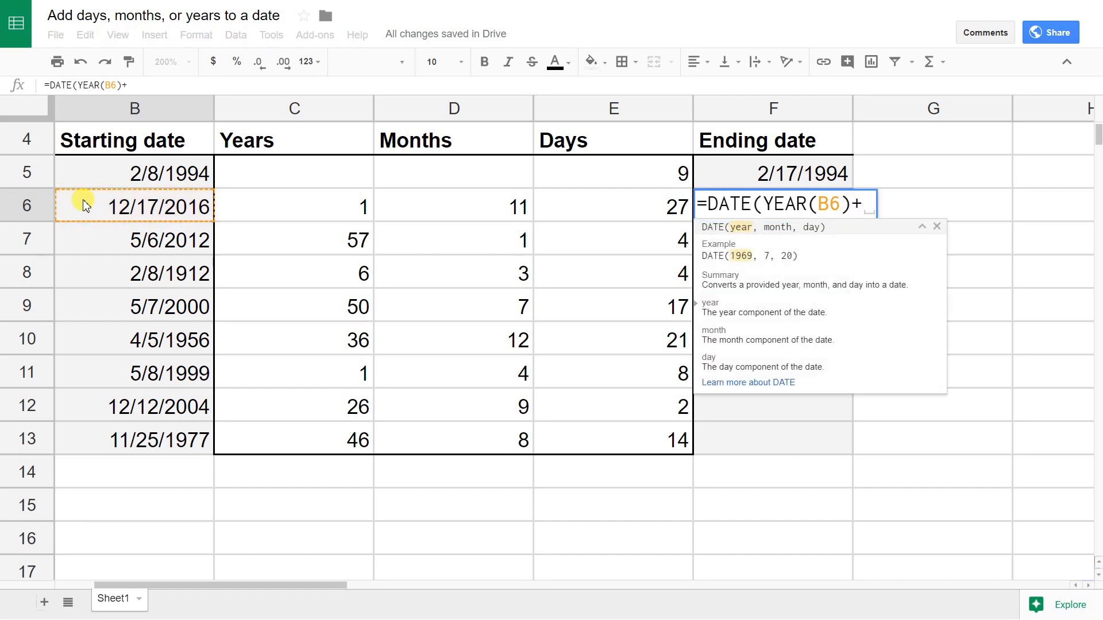
left_click(261, 212)
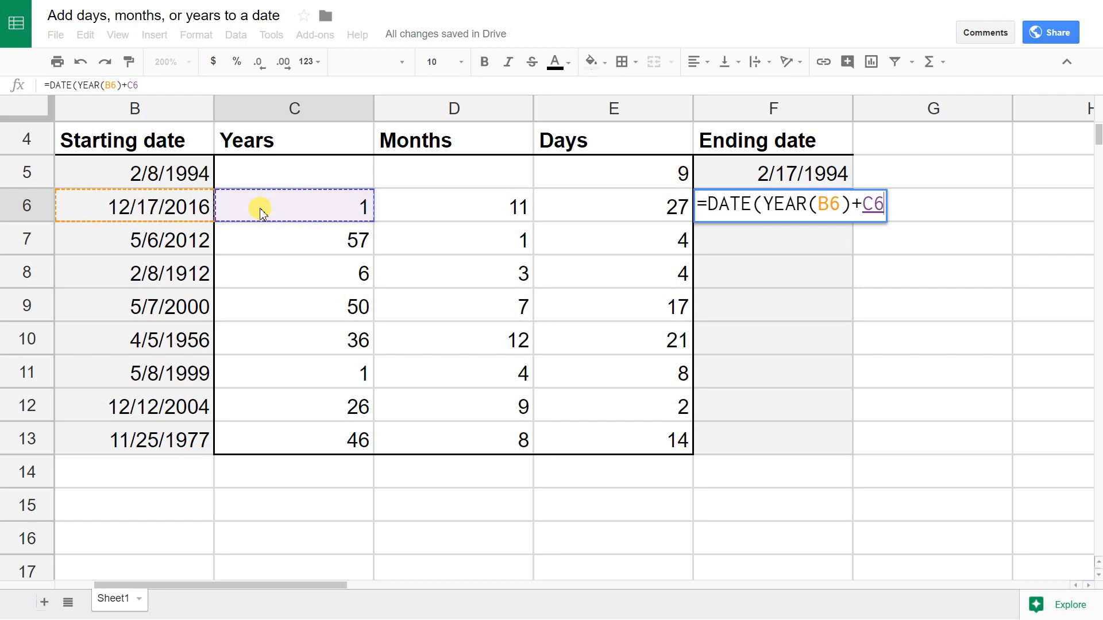
type(",")
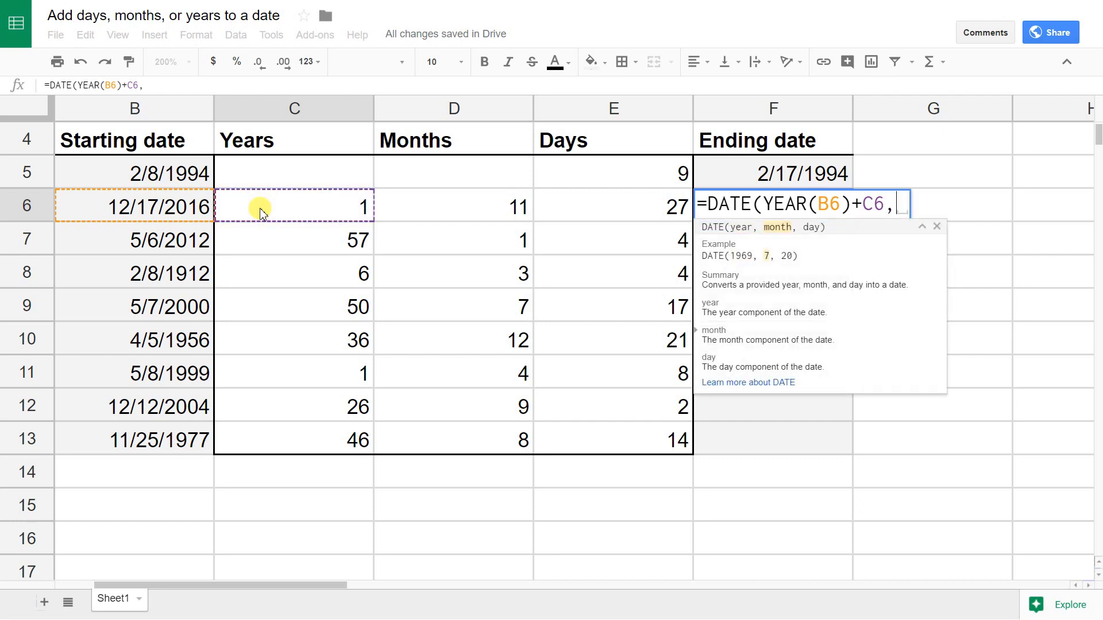
type("MONTH")
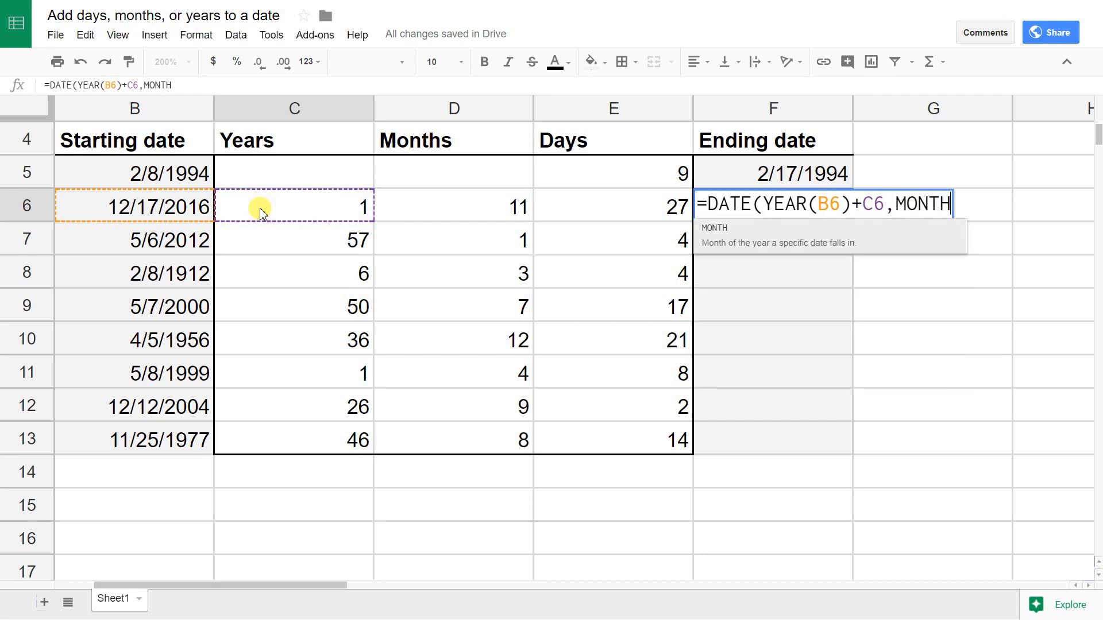
type("(B6")
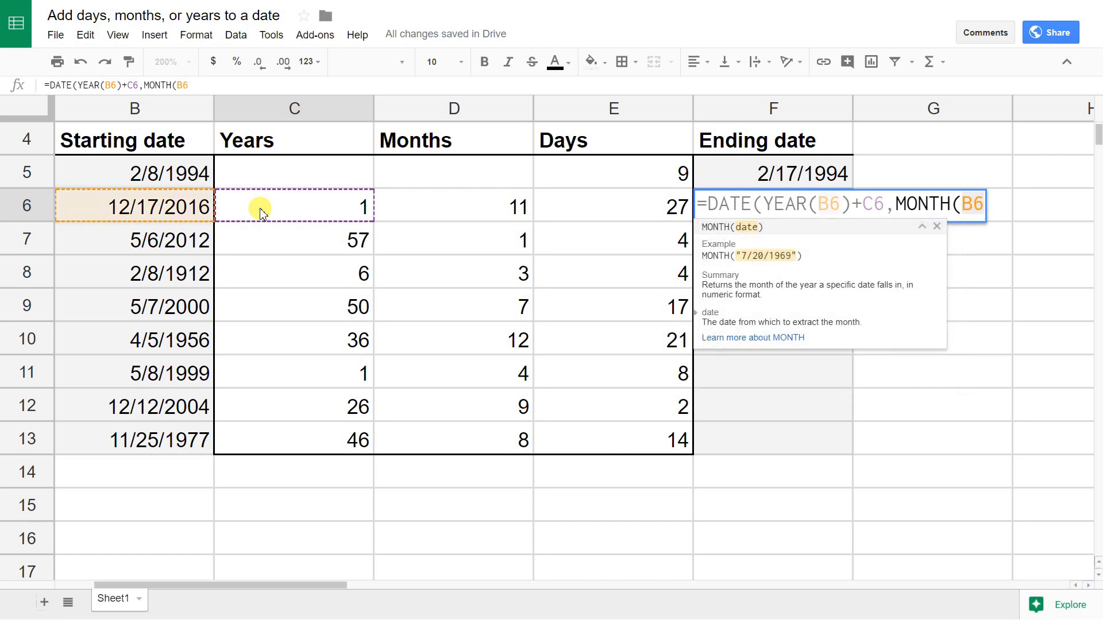
type(")+")
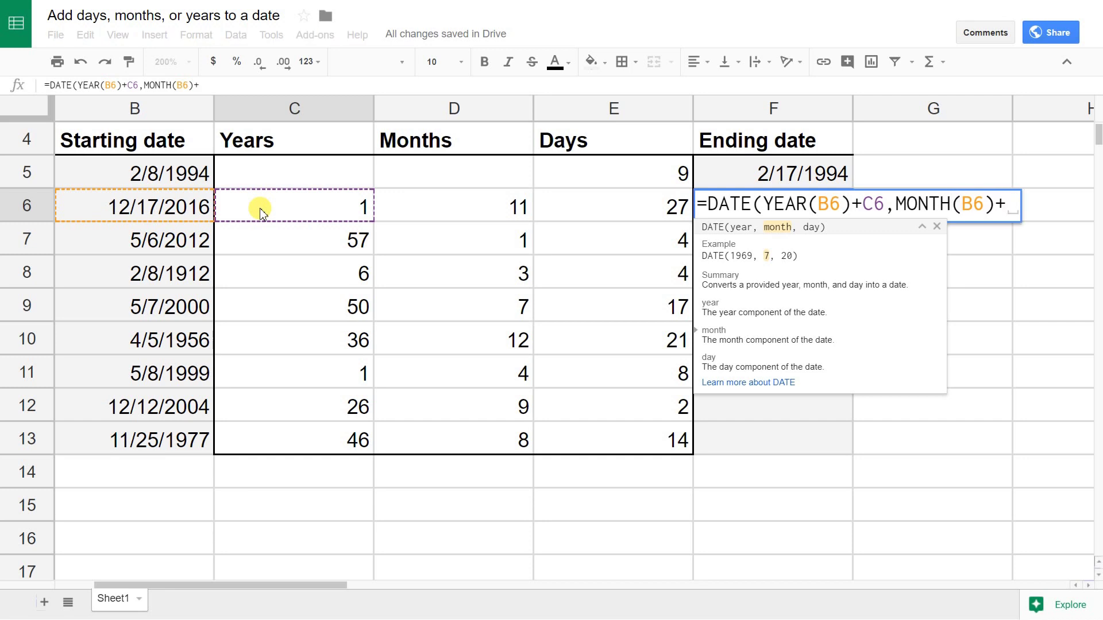
type("D6")
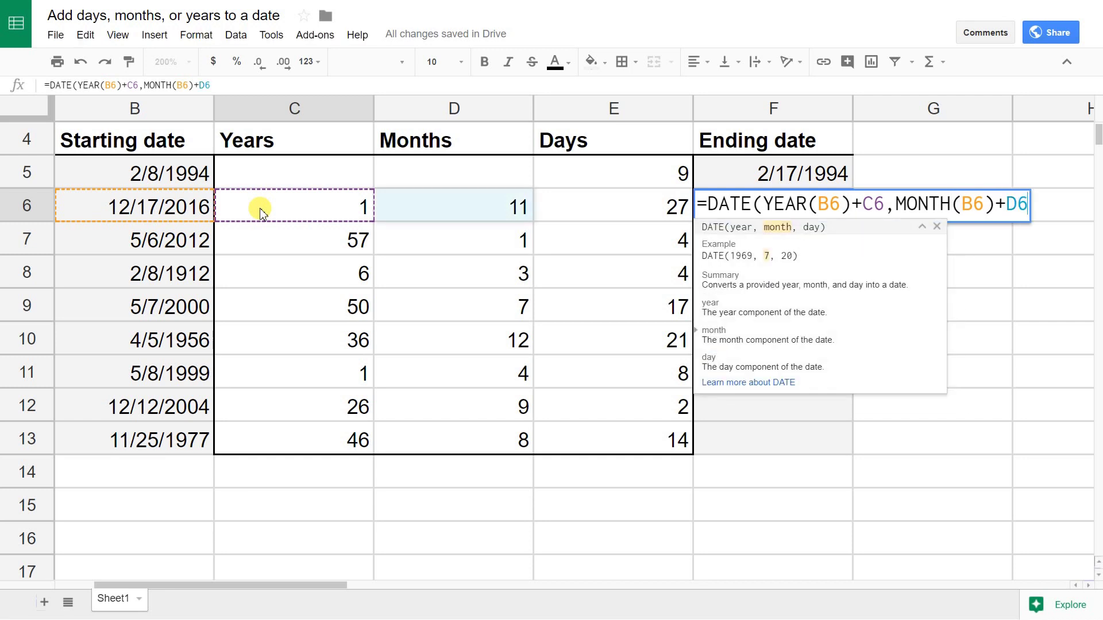
type(",")
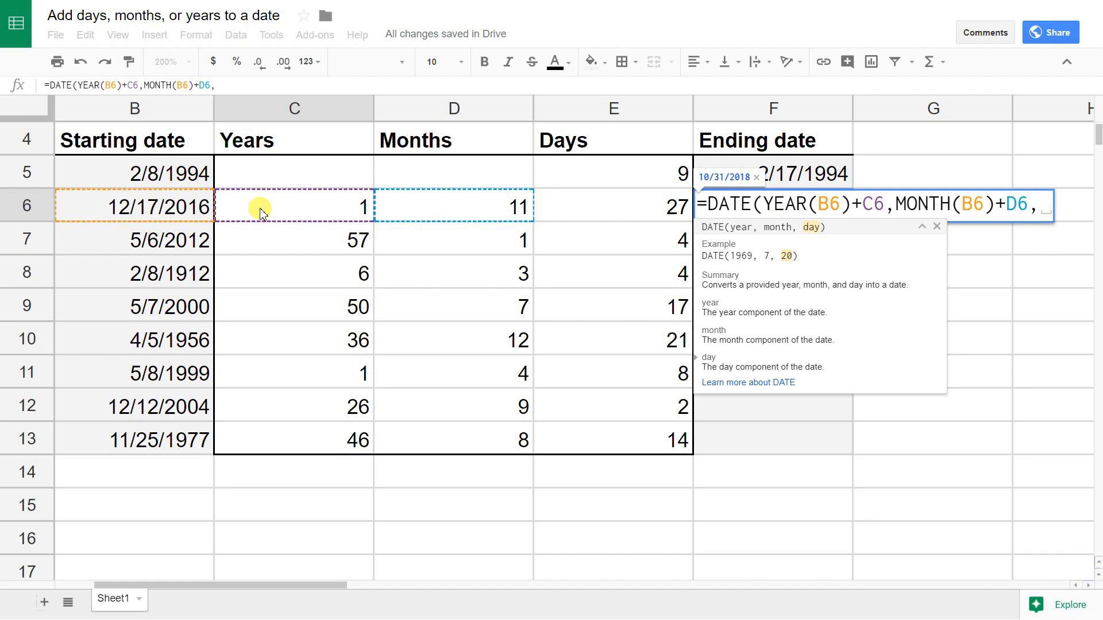
type("DAY(")
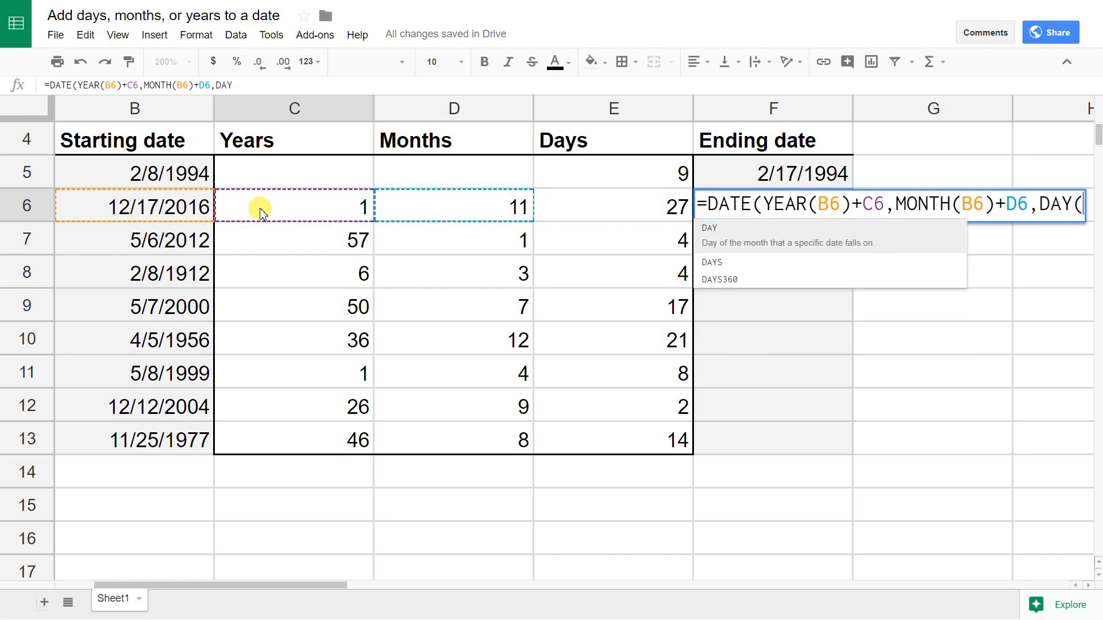
type("B6")
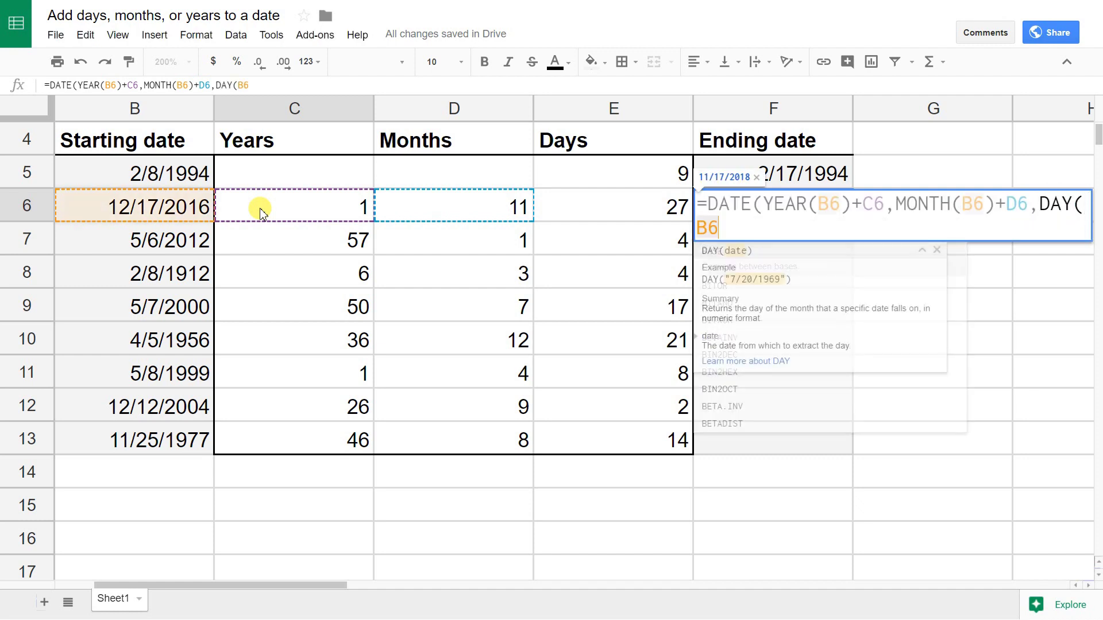
type(")")
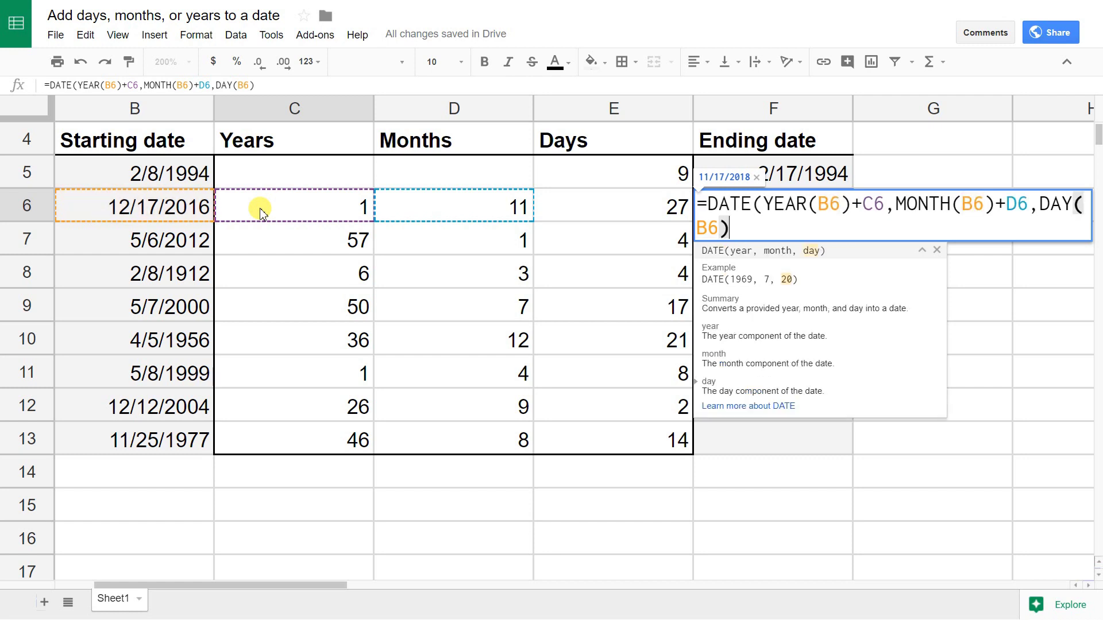
type("+")
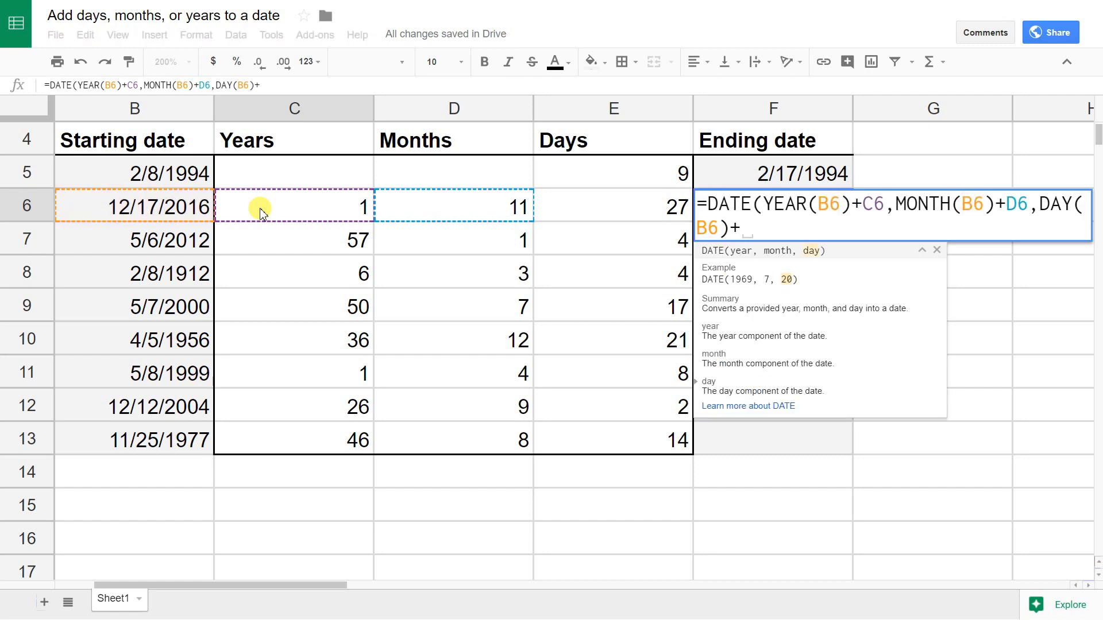
type("E6")
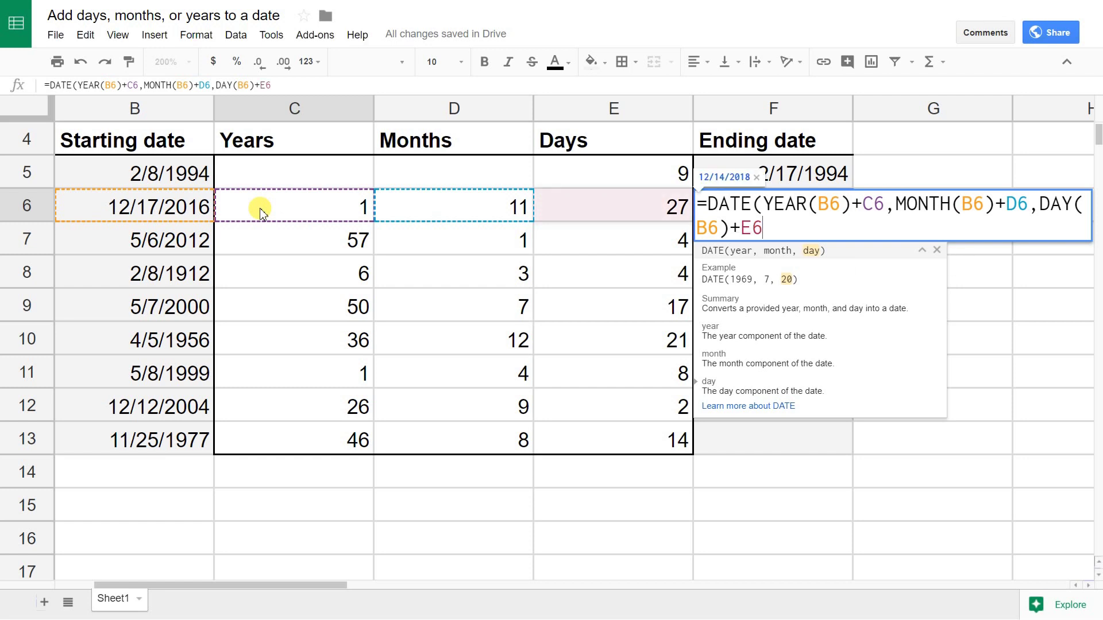
type(")")
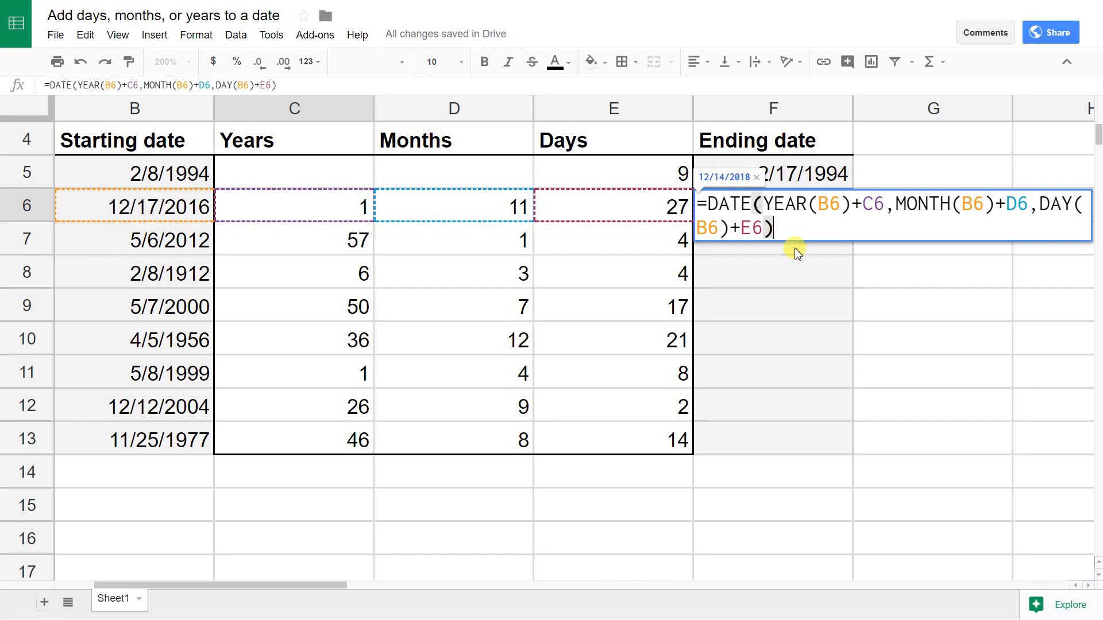
Commit the F6 DATE formula so it shows 12/14/2018.
key("Return")
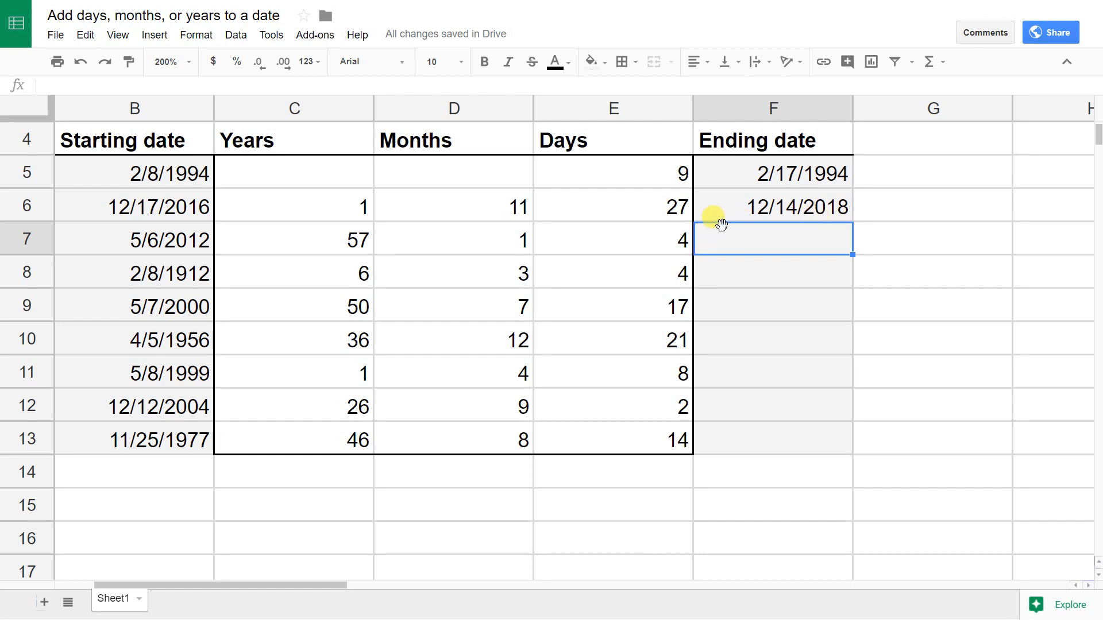
Select F6 to review its DATE formula in the formula bar.
left_click(746, 216)
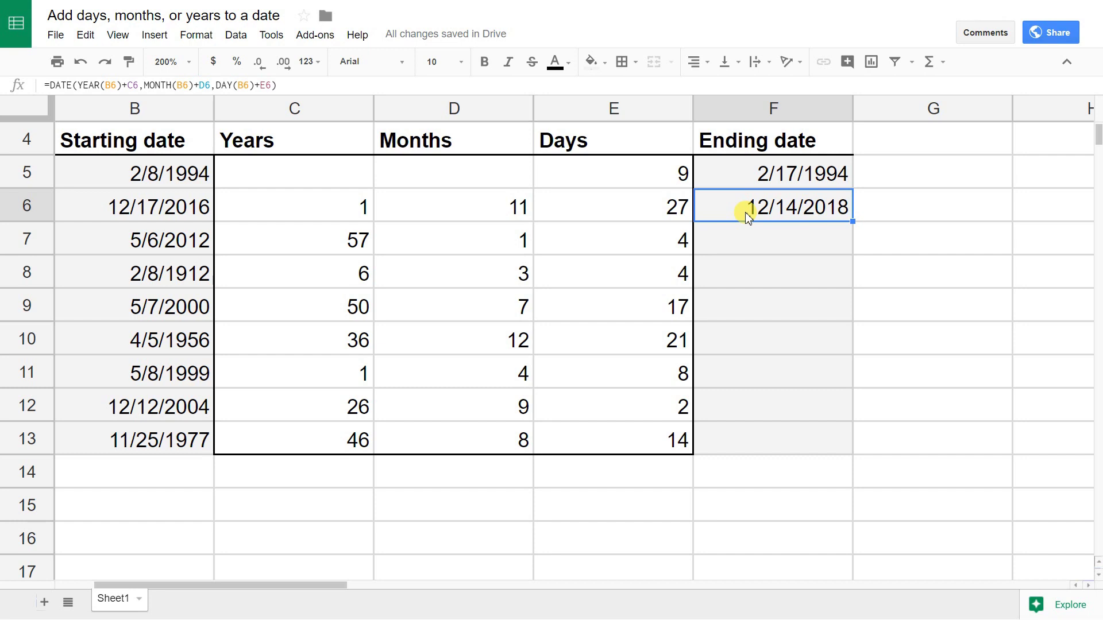
Copy the F6 formula into F7:F13 so every row gets an ending date, then select C13.
key("ctrl+c")
key("Down")
key("shift+Down")
key("shift+Down")
key("shift+Down")
key("shift+Down")
key("shift+Down")
key("shift+Down")
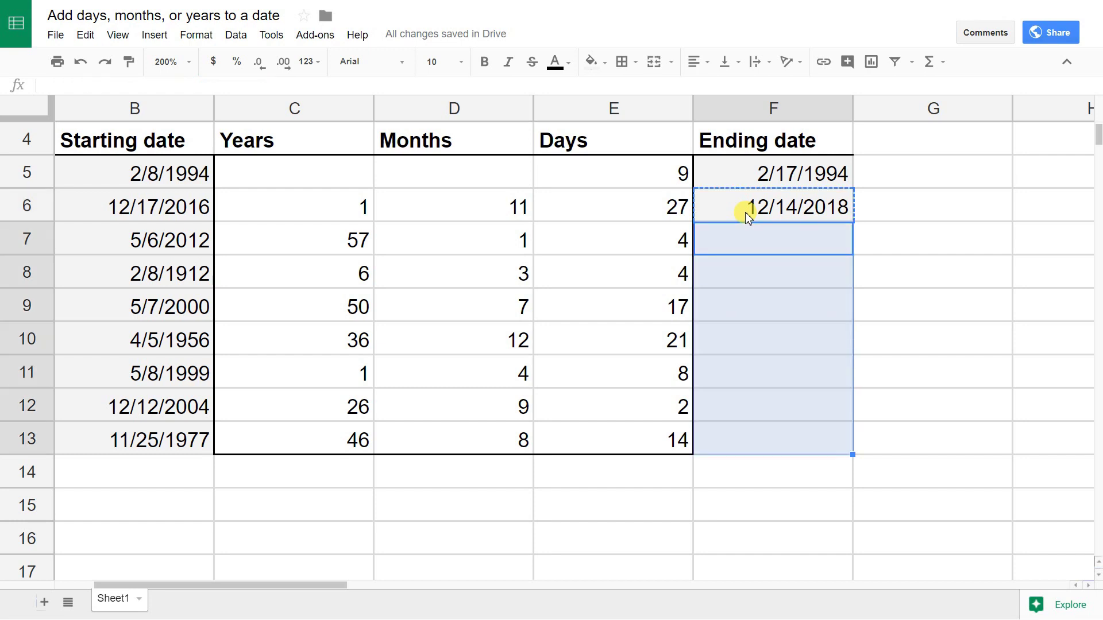
key("ctrl+v")
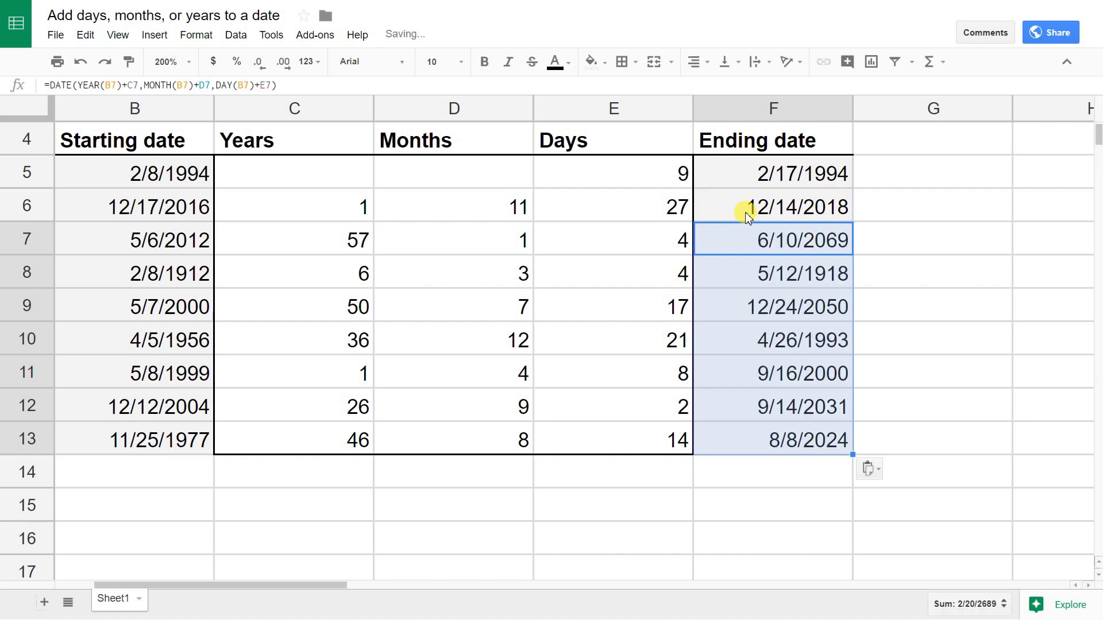
left_click(784, 242)
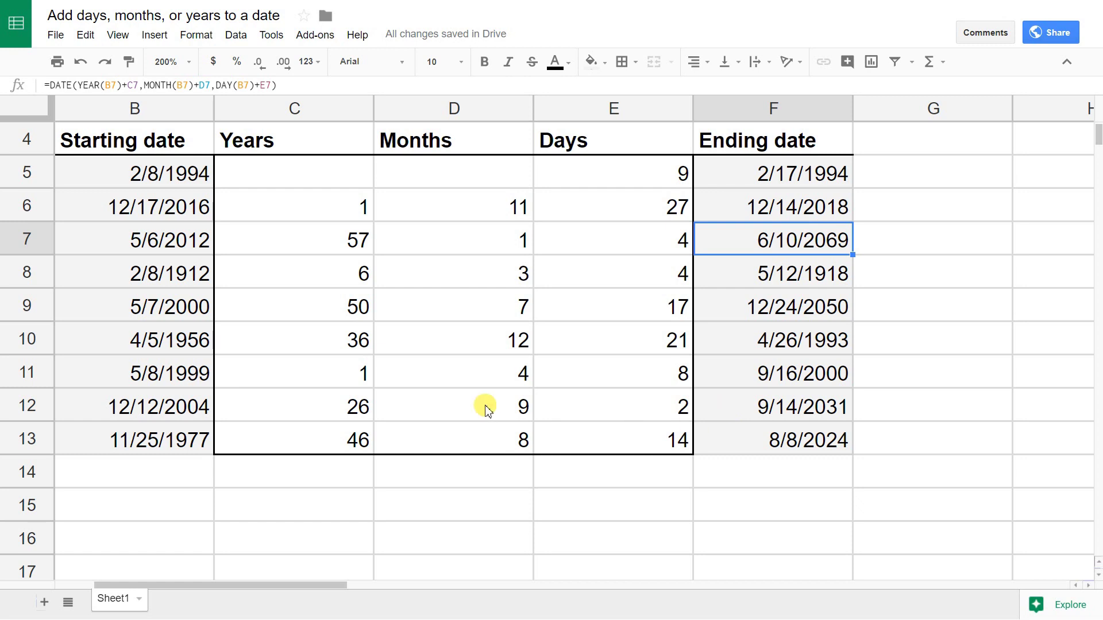
left_click(363, 452)
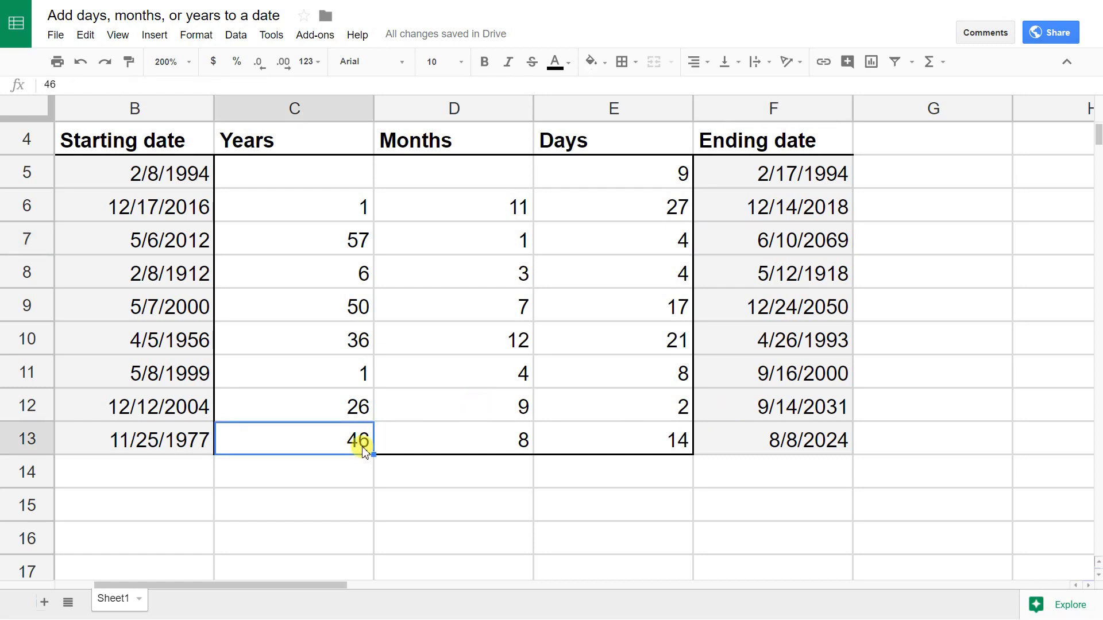
Change C13's Years value from 46 to -46 and check that F13 becomes 8/8/1932.
double_click(363, 452)
key("Left")
key("Left")
type("-")
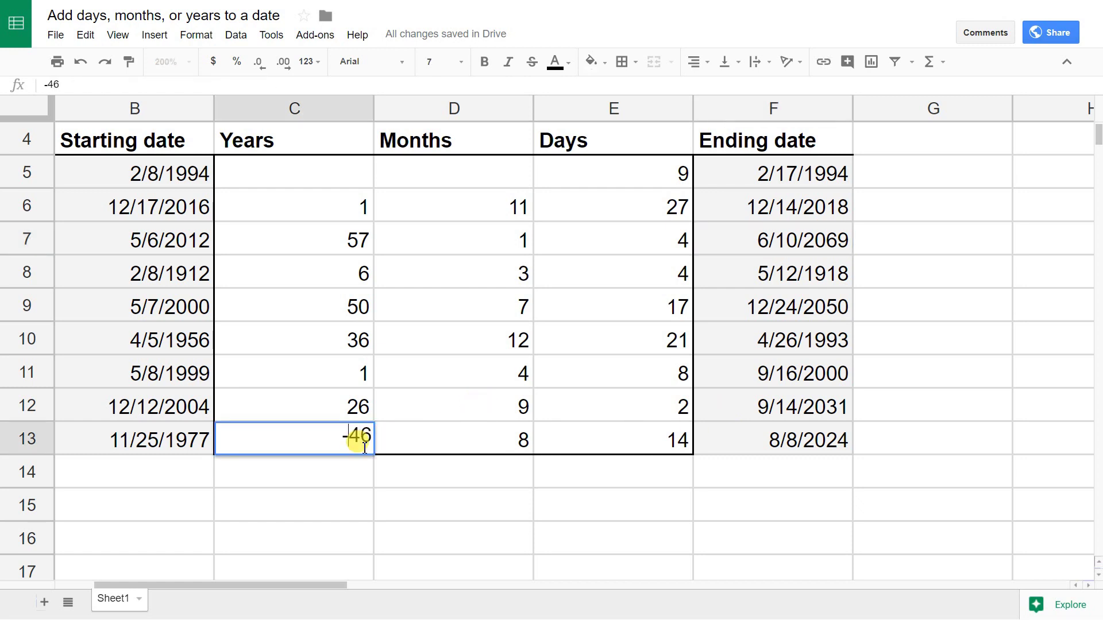
key("Return")
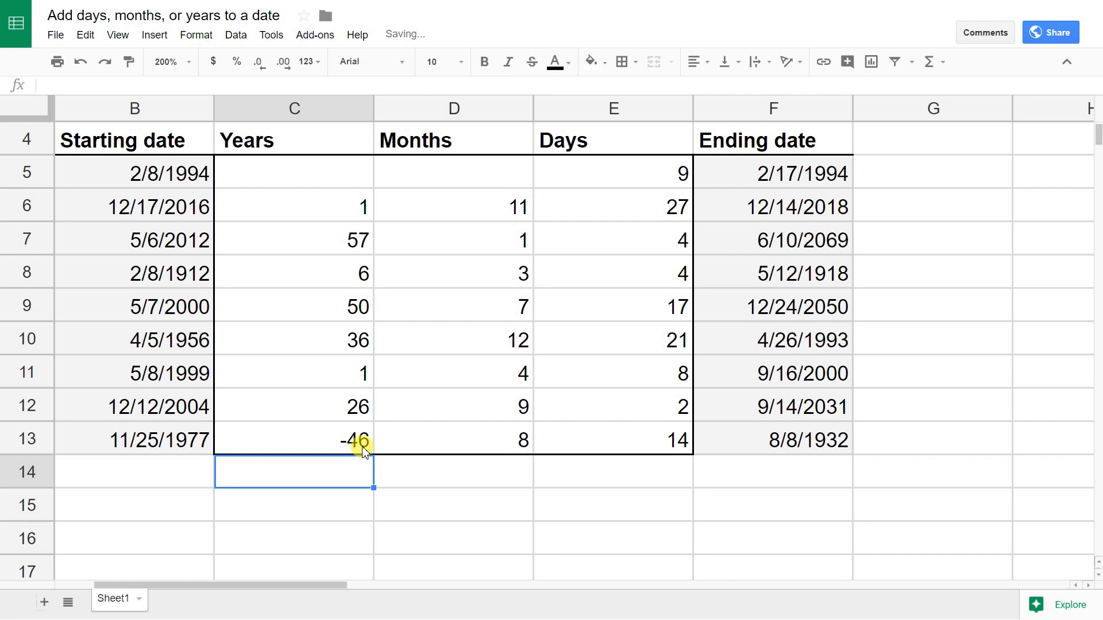
key("Right")
key("Right")
key("Right")
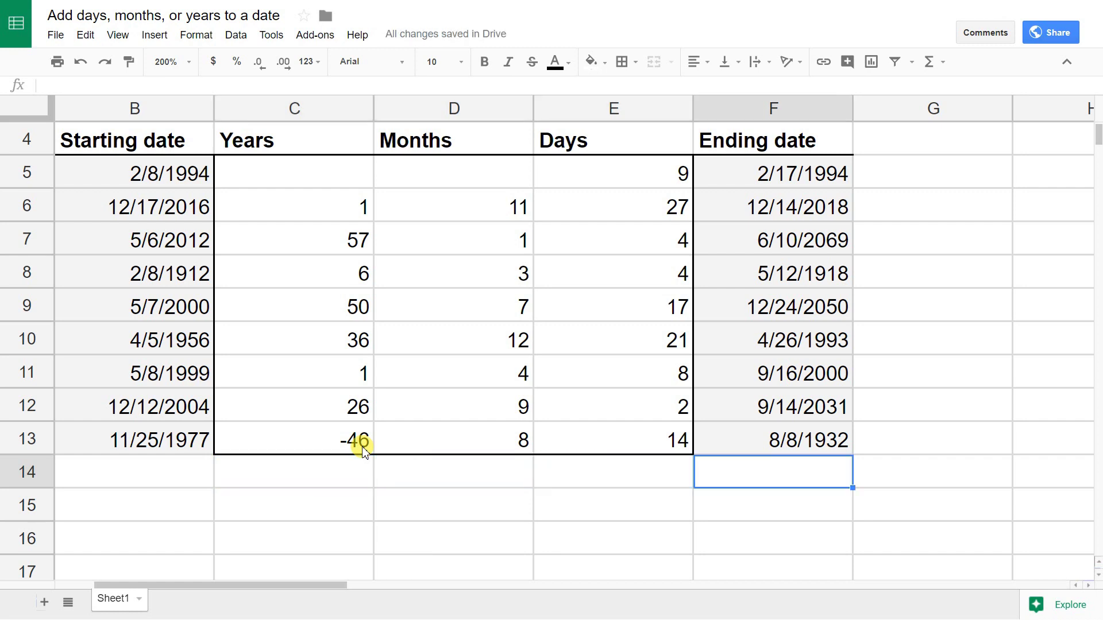
key("Up")
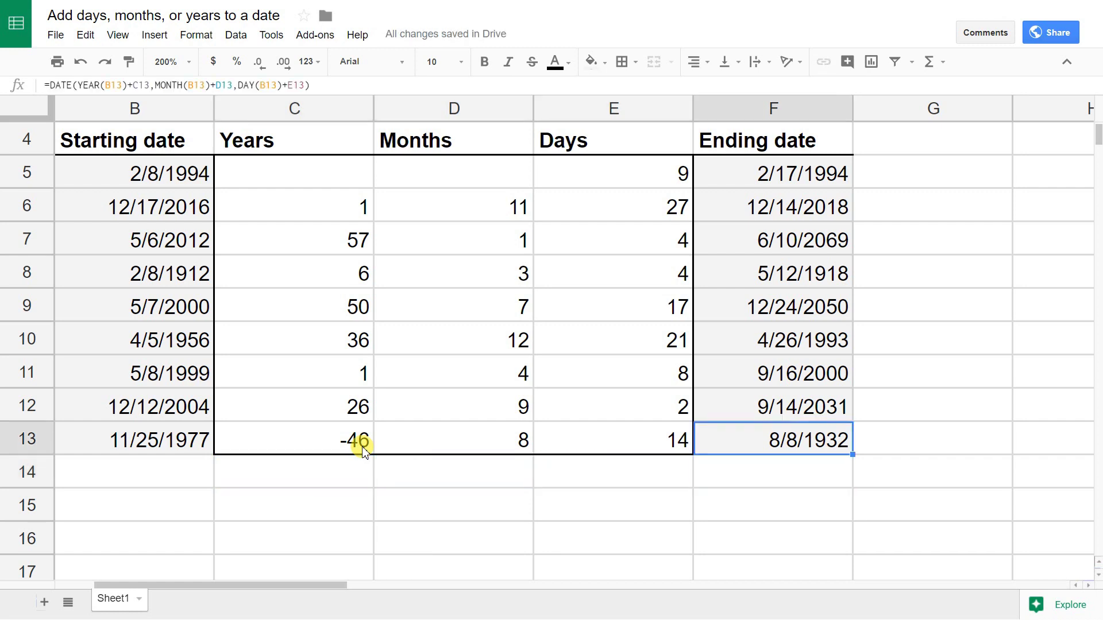